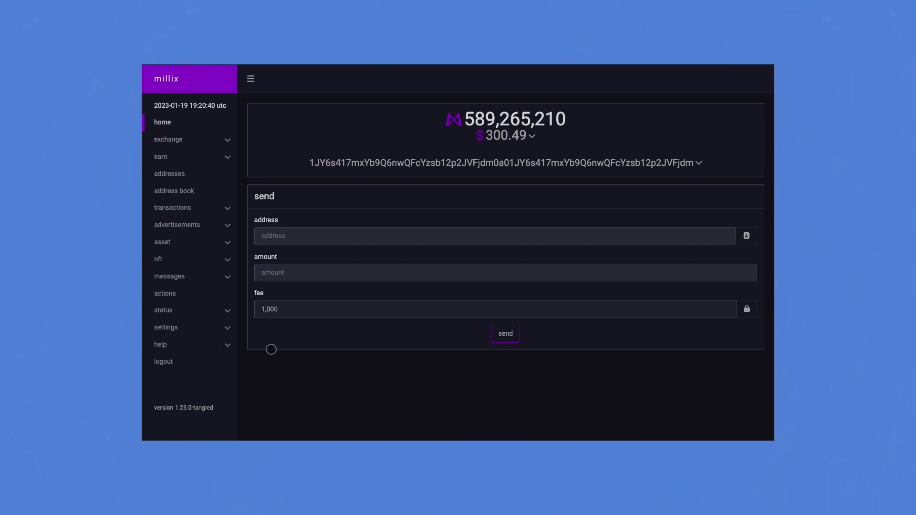
- Expand the nft section in the sidebar to show its create and collection options
left_click(159, 260)
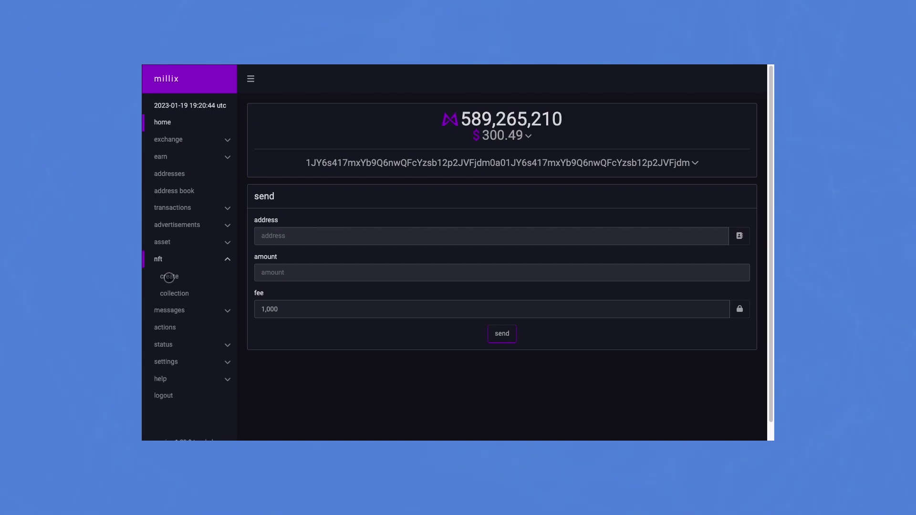
- Start a new NFT and upload the black-background lightning logo image
left_click(169, 277)
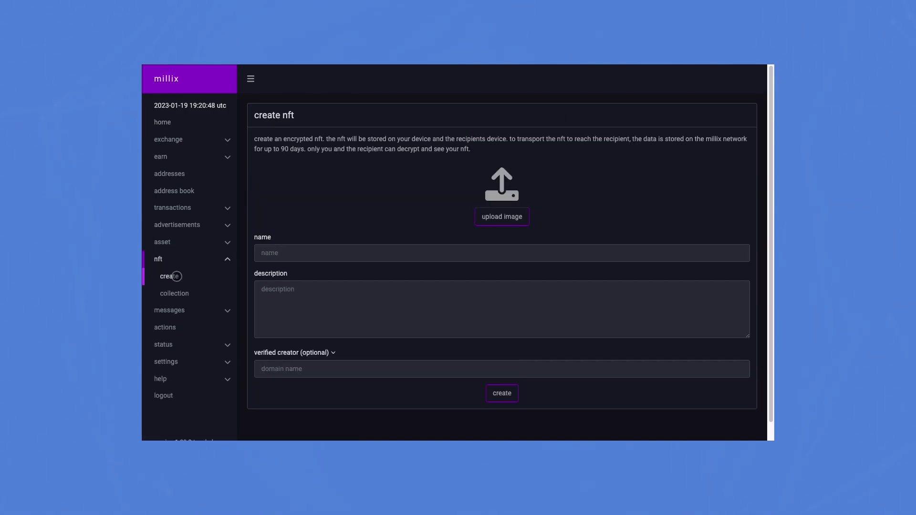
left_click(510, 218)
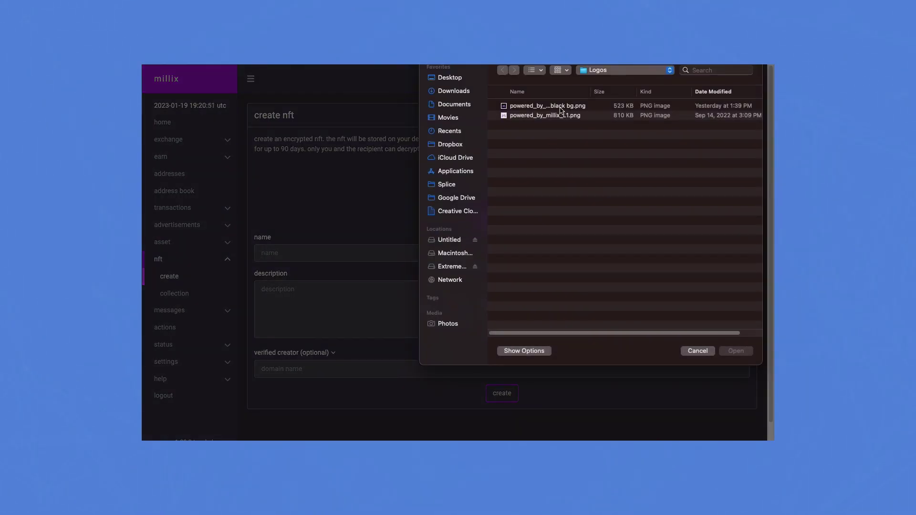
left_click(561, 106)
left_click(736, 350)
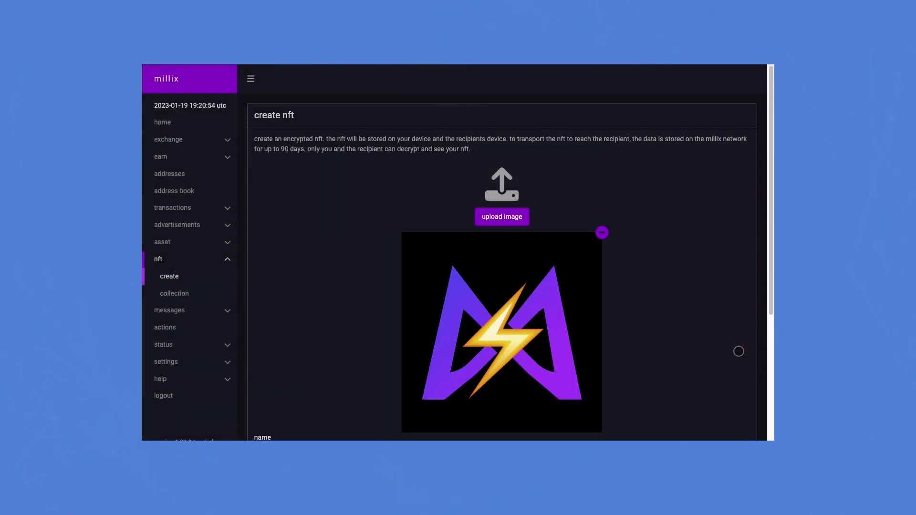
scroll(638, 319, "down", 2)
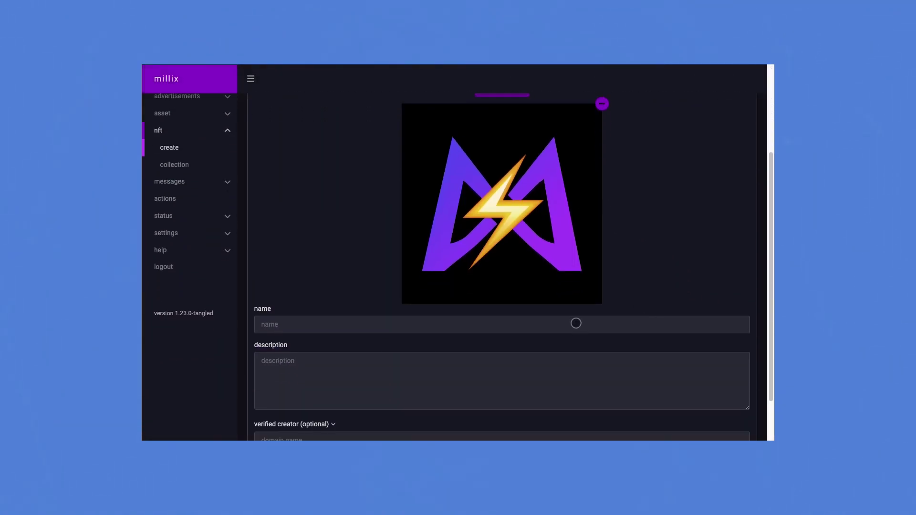
- Enter the name Powered By Millix, a description, and verified creator domain millix.org
left_click(575, 321)
type("Powered By Millix")
scroll(568, 358, "down", 2)
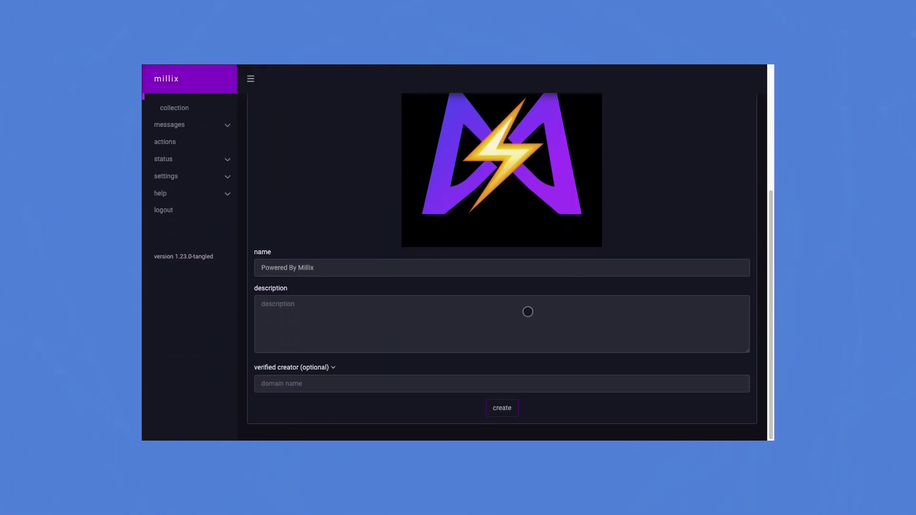
left_click(528, 312)
type("The 2nd iteration of the 'Powered By Millix")
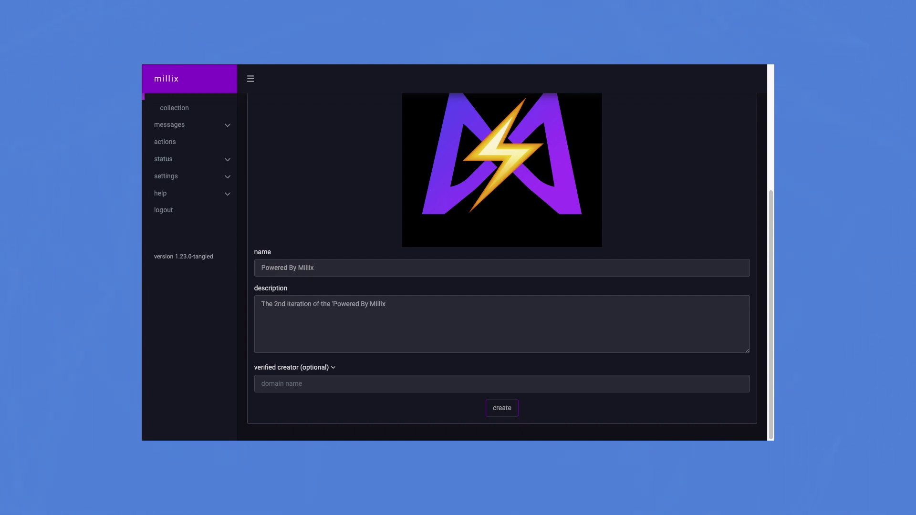
type("' logo.")
left_click(491, 384)
type("millix.or")
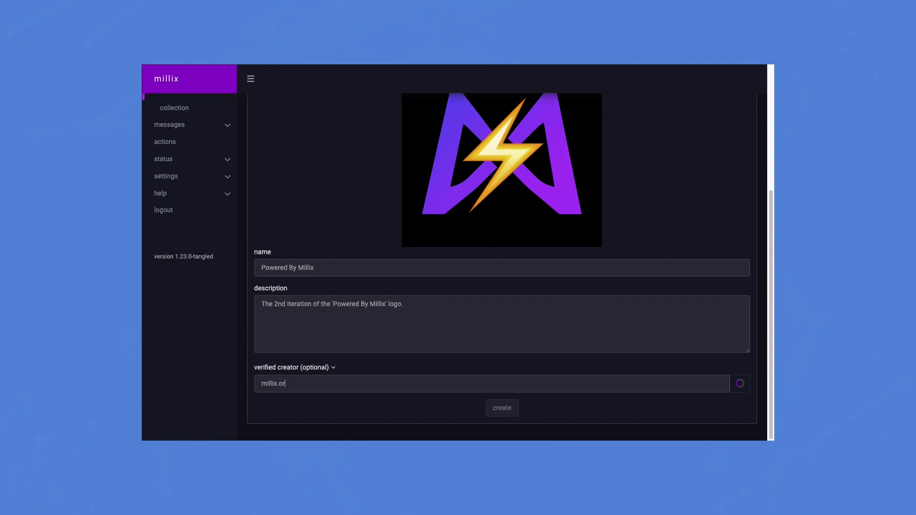
type("g")
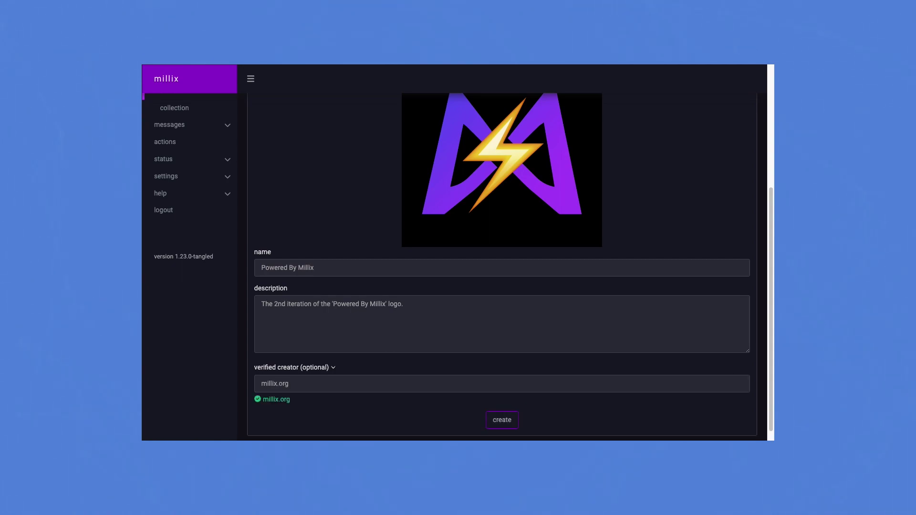
- Review the creator verification help, then mint Powered By Millix, confirming the millix lock
left_click(334, 368)
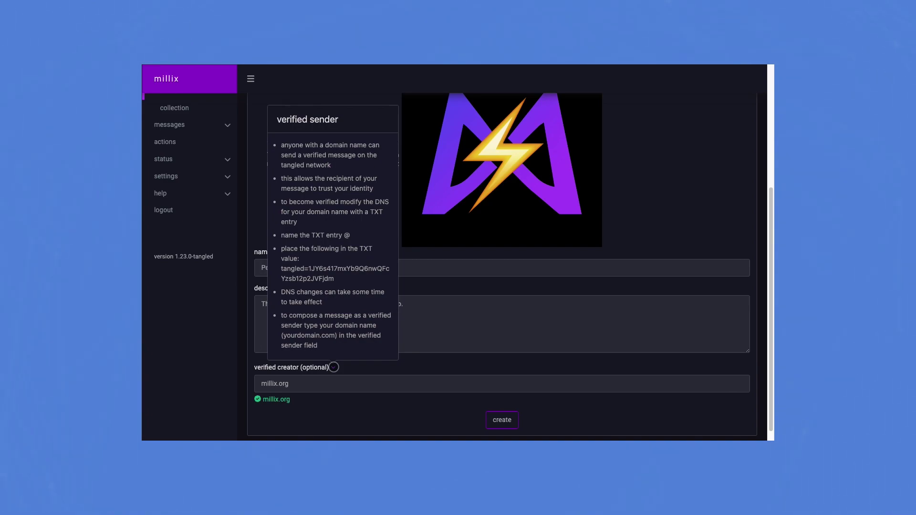
left_click(334, 367)
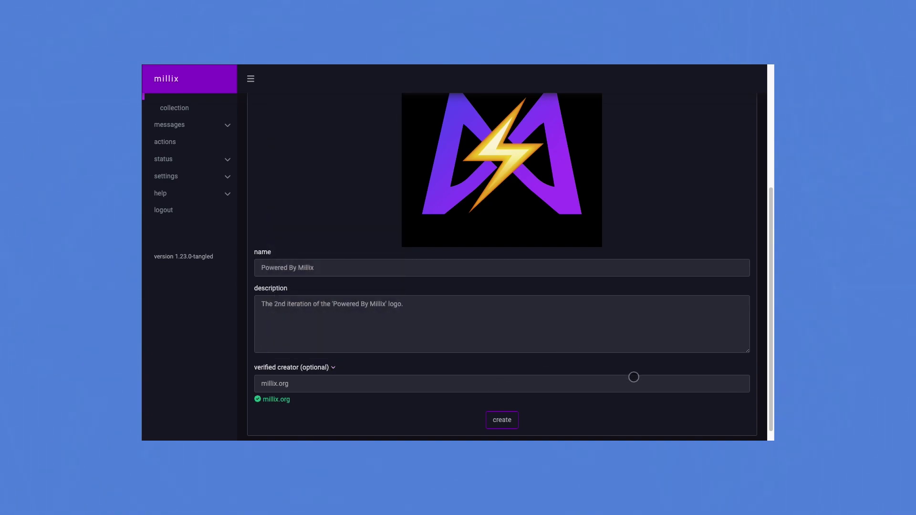
scroll(604, 391, "down", 1)
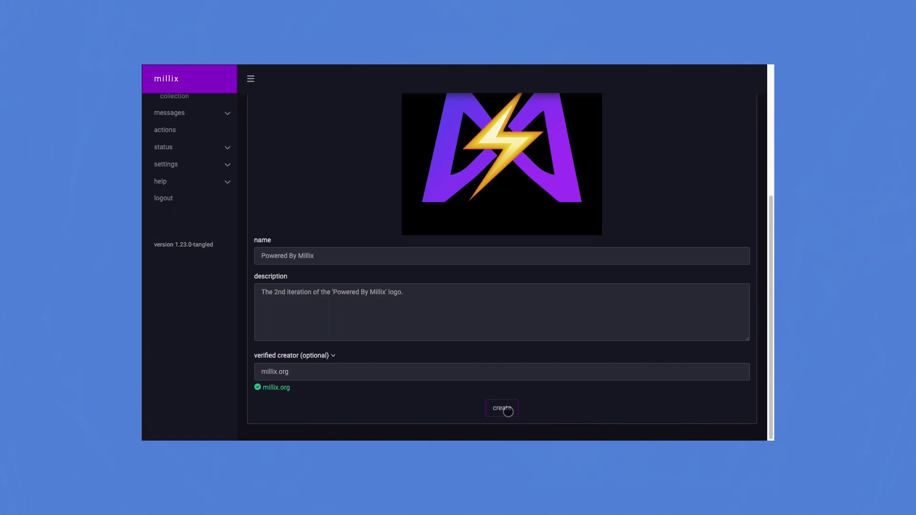
left_click(507, 412)
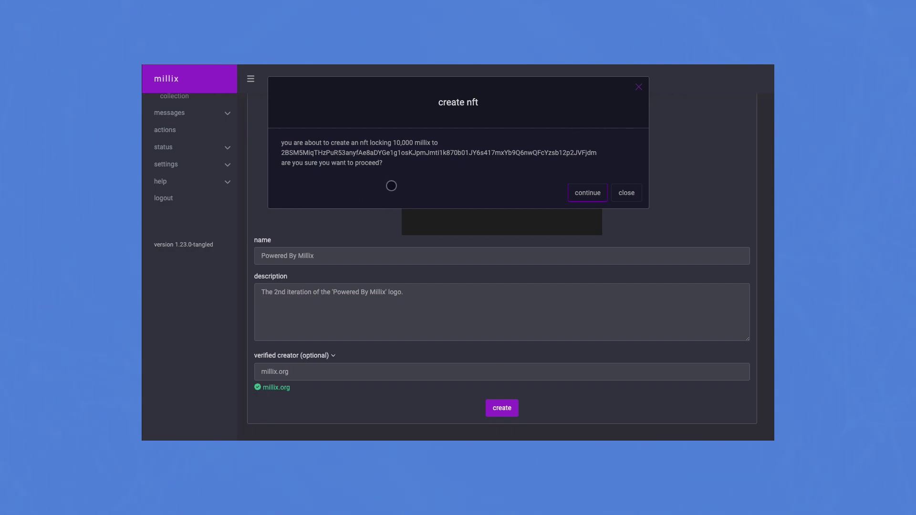
left_click(587, 193)
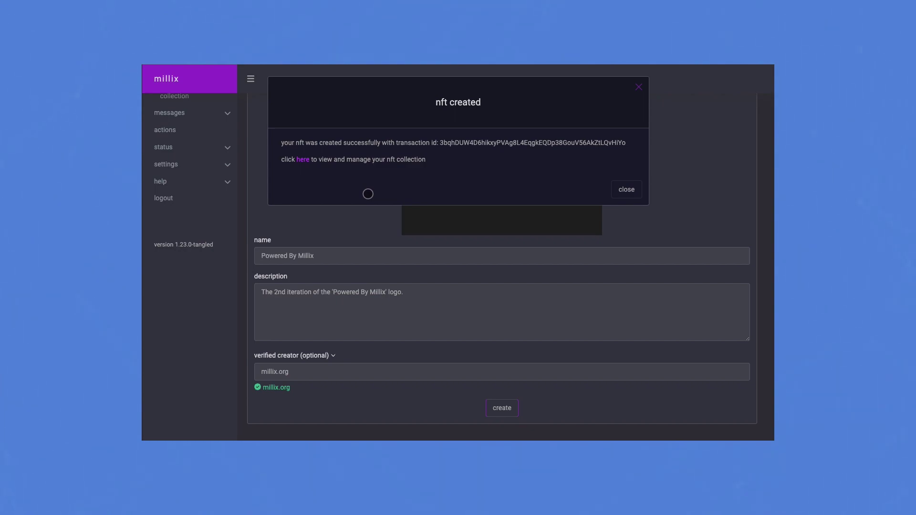
left_click(634, 188)
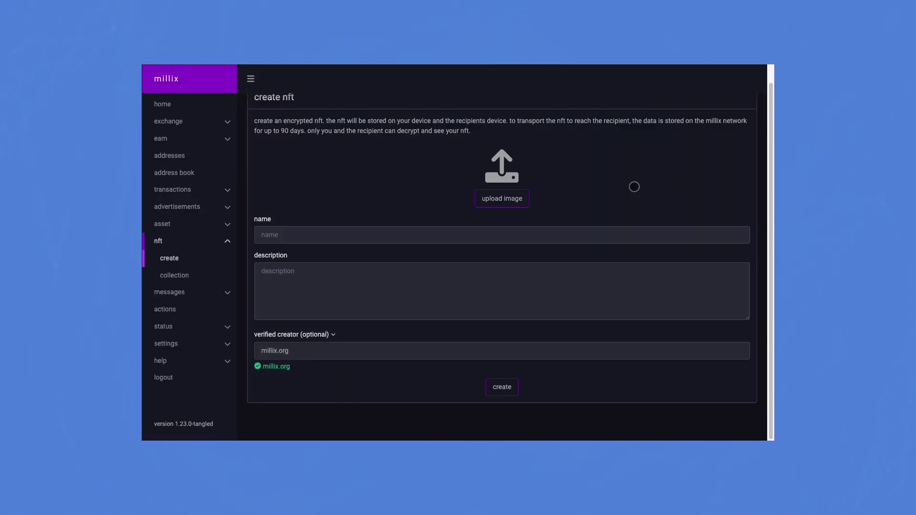
left_click(175, 278)
scroll(645, 326, "down", 1)
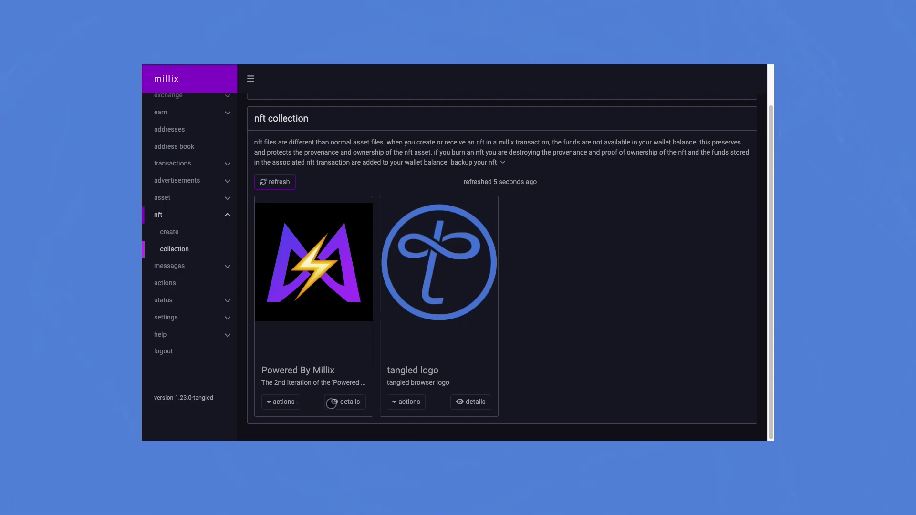
left_click(333, 403)
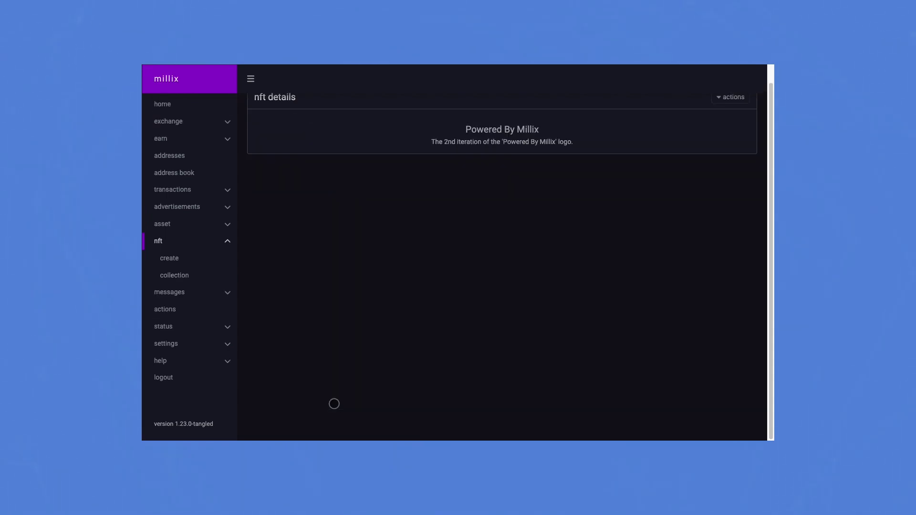
scroll(297, 345, "down", 1)
scroll(298, 344, "down", 1)
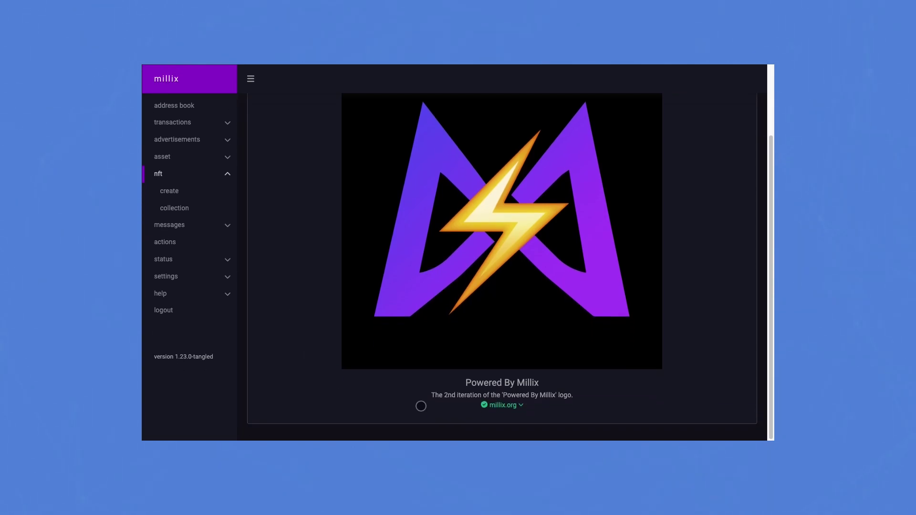
left_click(184, 82)
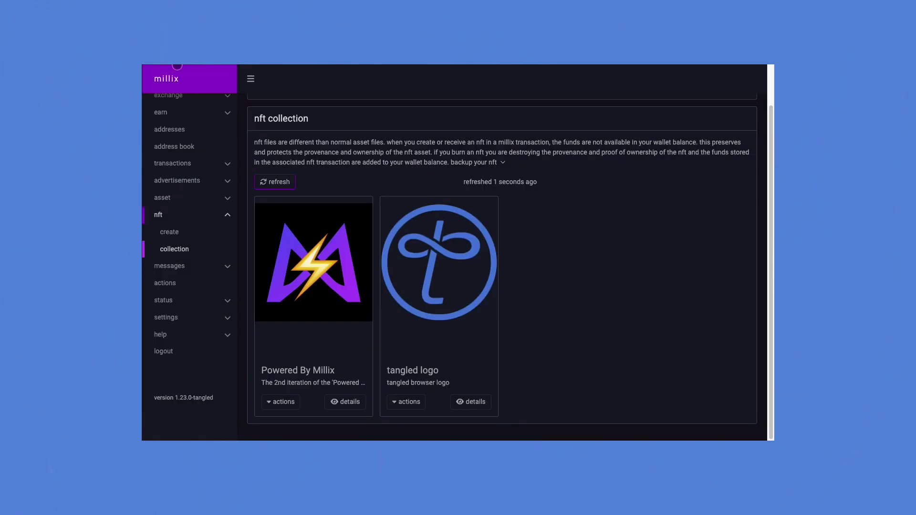
- Show the minting transaction for the Powered By Millix NFT from its actions menu
left_click(280, 404)
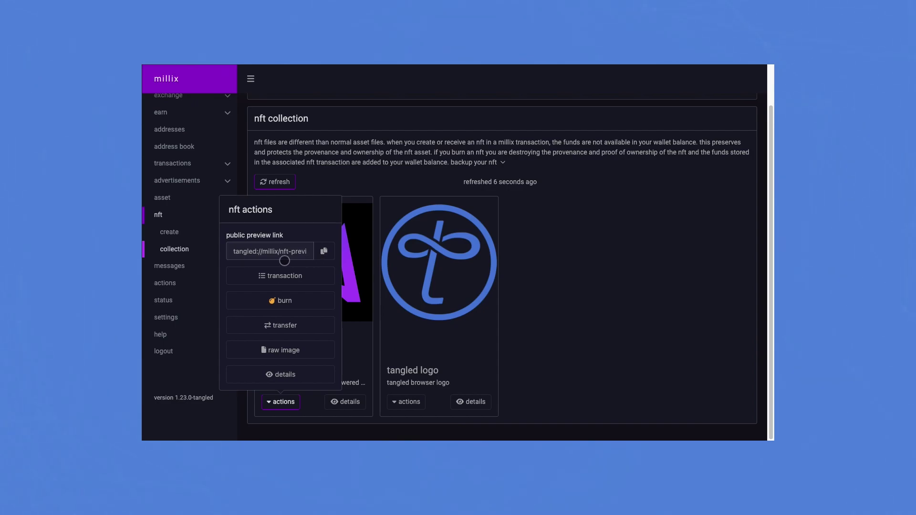
left_click(318, 278)
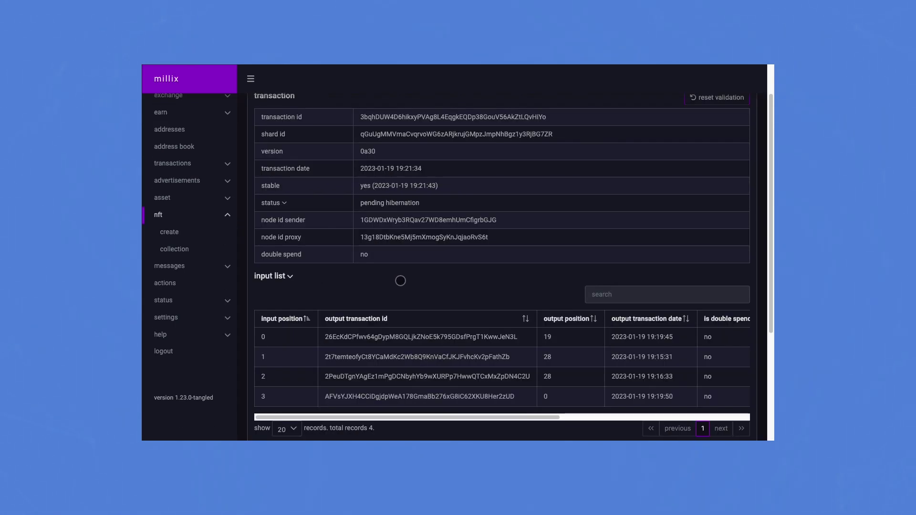
scroll(400, 280, "down", 3)
scroll(400, 280, "down", 1)
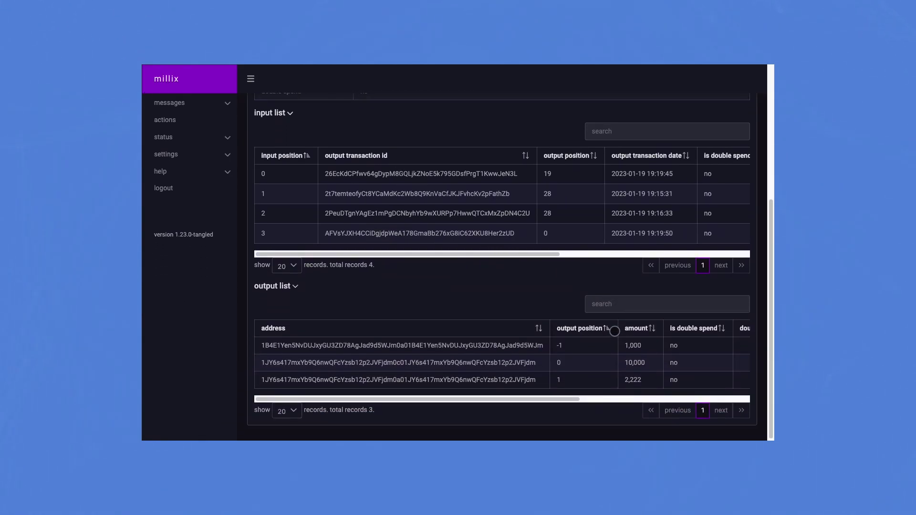
scroll(394, 241, "up", 4)
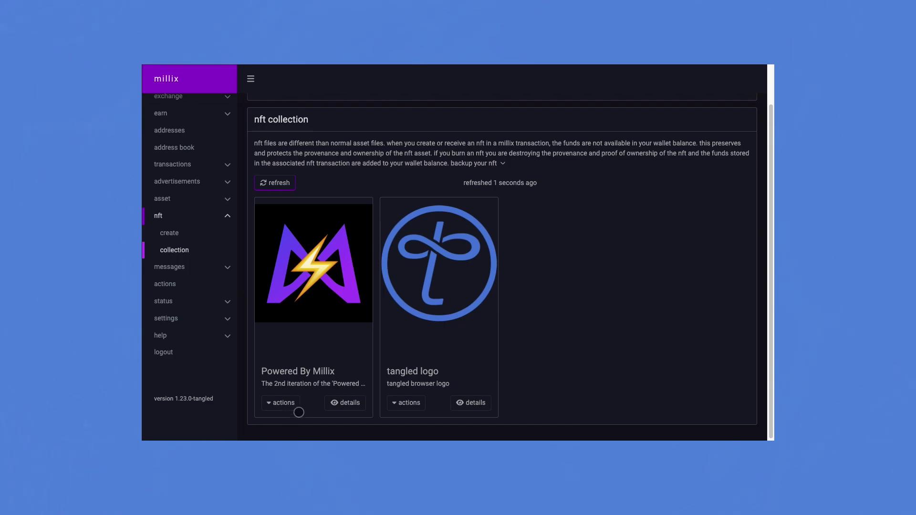
- View the Powered By Millix transfer form, then return to the NFT collection
left_click(291, 403)
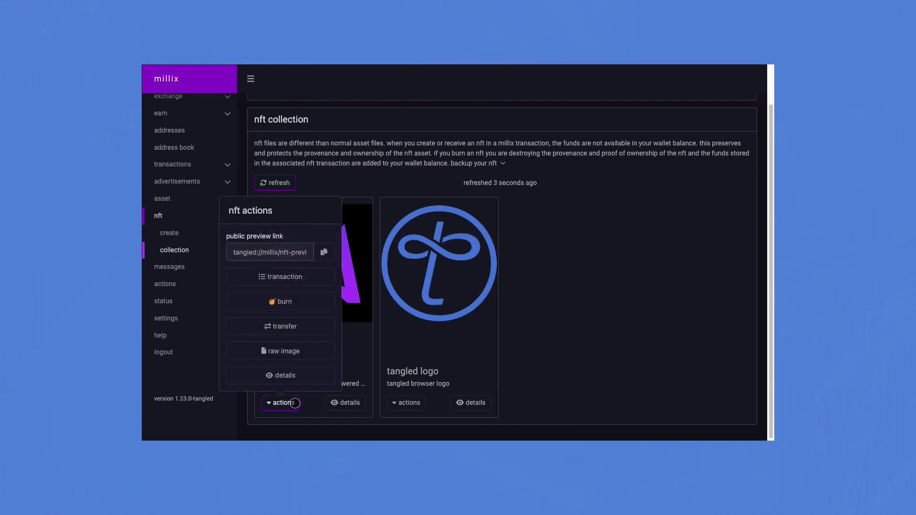
left_click(298, 326)
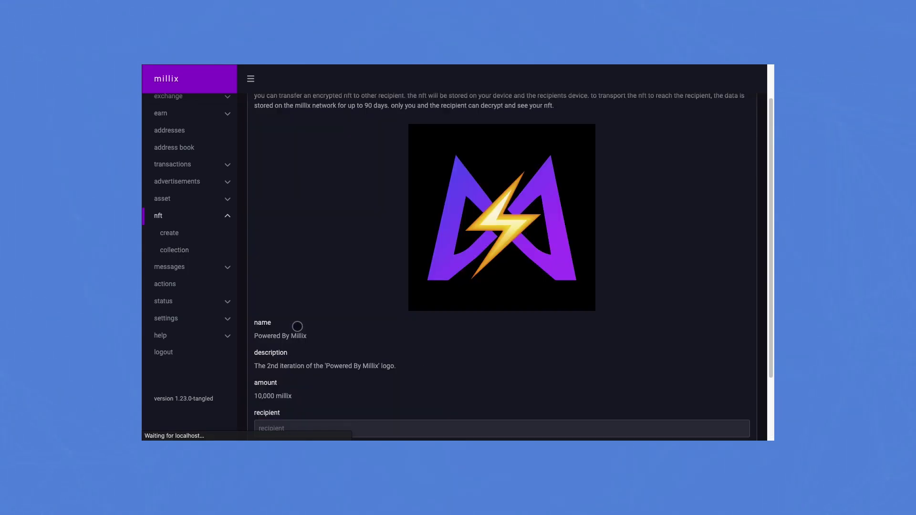
scroll(470, 369, "down", 2)
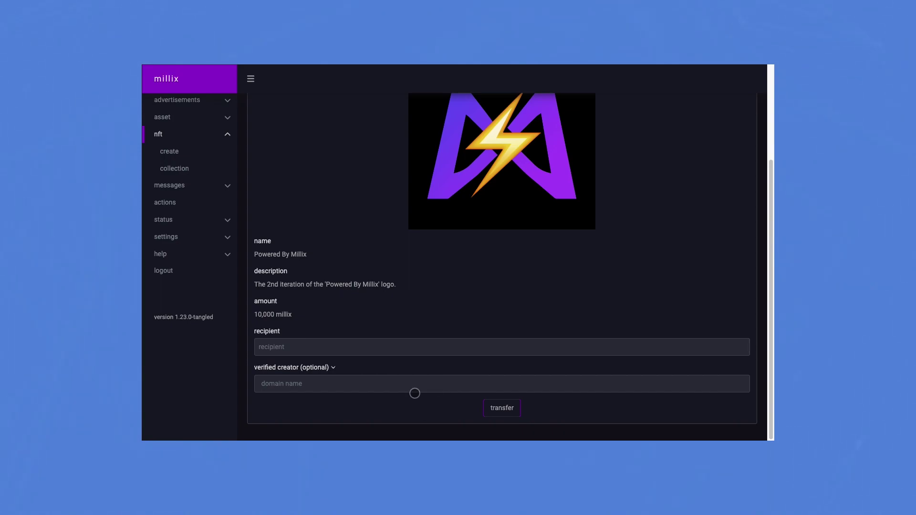
scroll(375, 310, "up", 2)
scroll(317, 293, "up", 2)
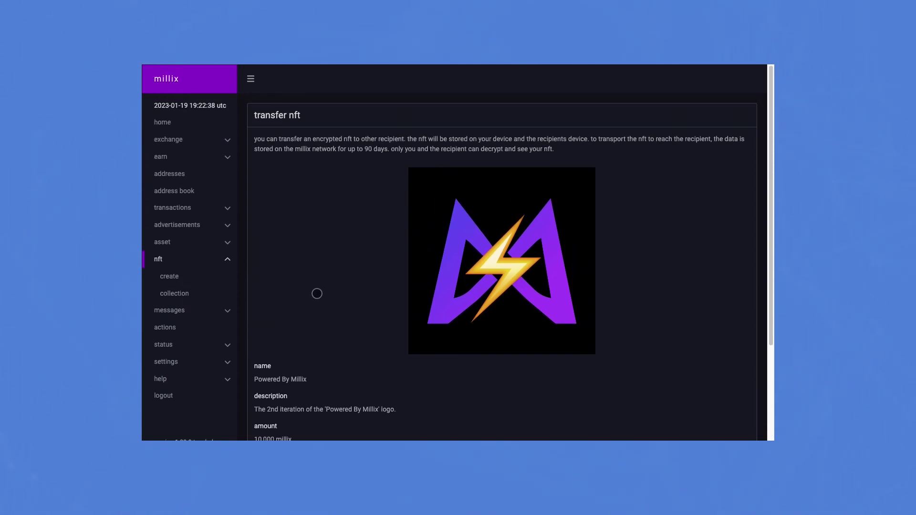
left_click(175, 293)
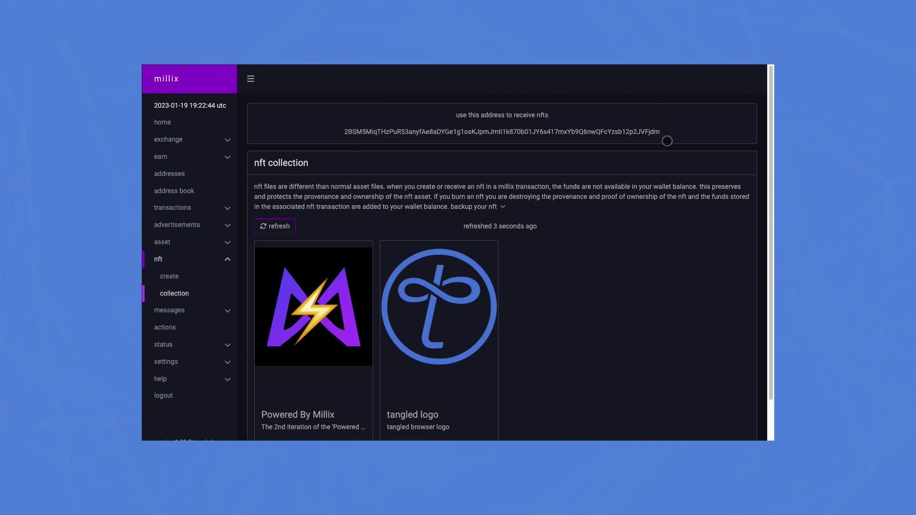
scroll(581, 319, "down", 2)
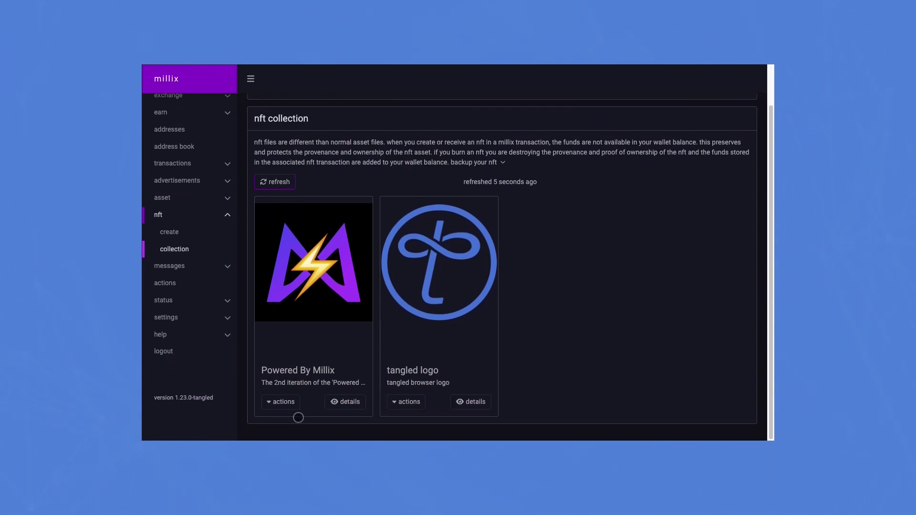
left_click(285, 407)
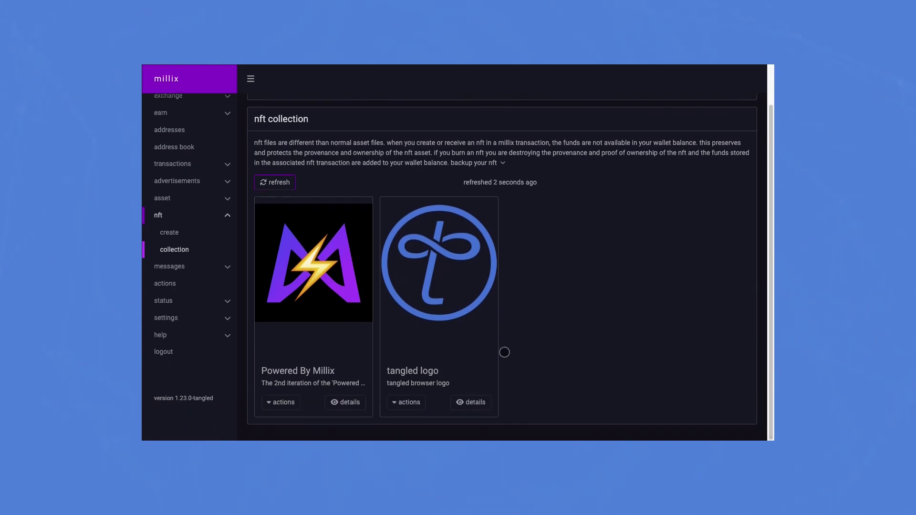
left_click(283, 403)
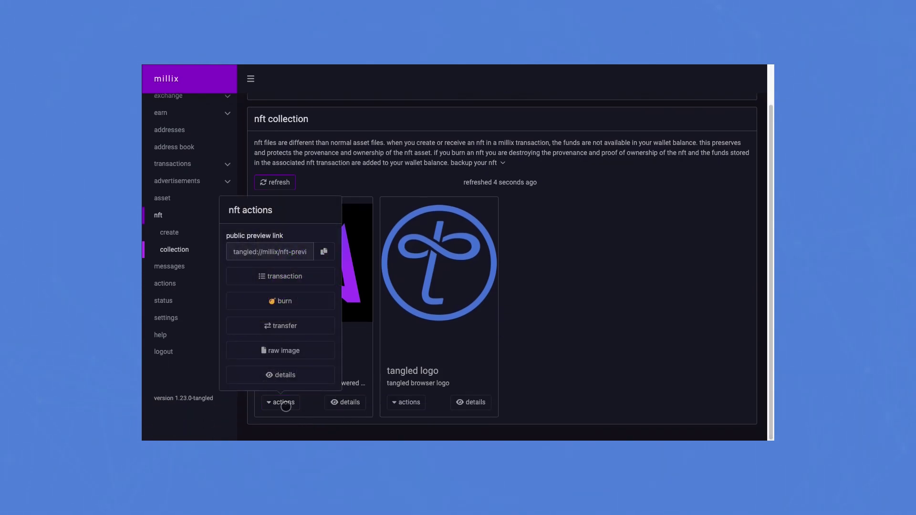
left_click(285, 303)
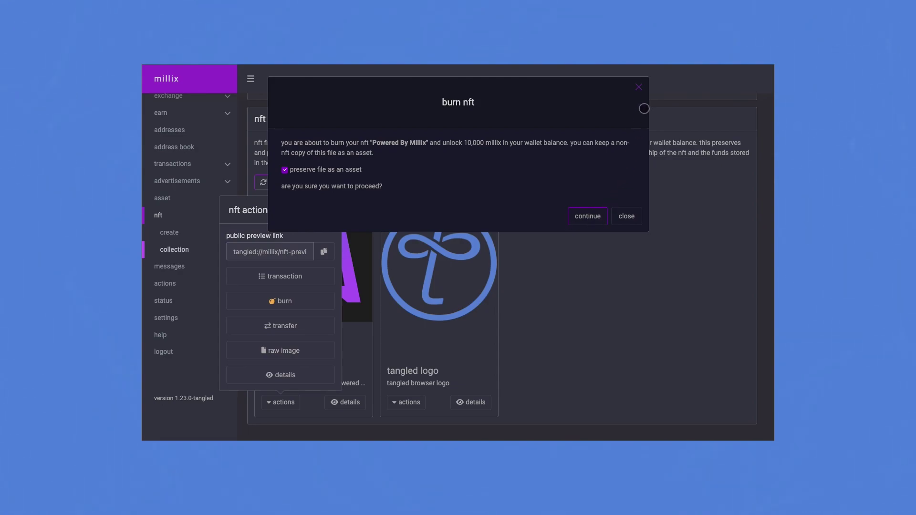
left_click(634, 87)
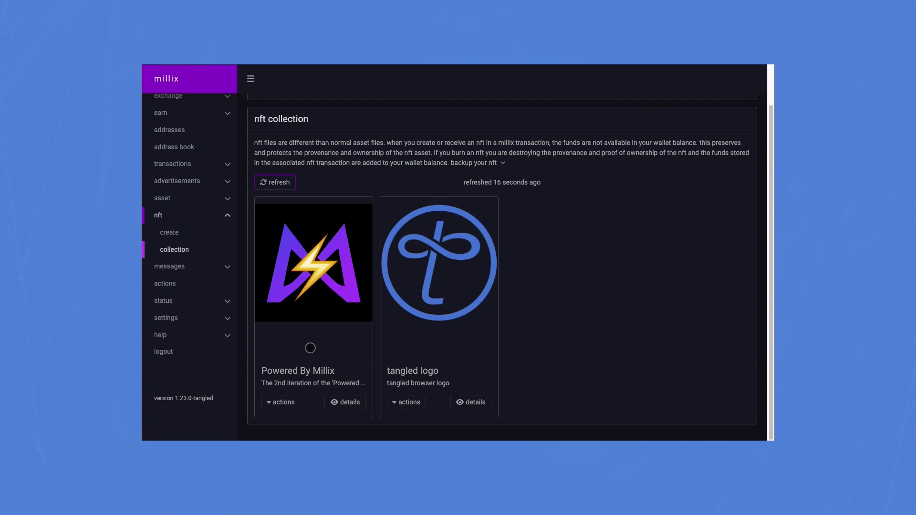